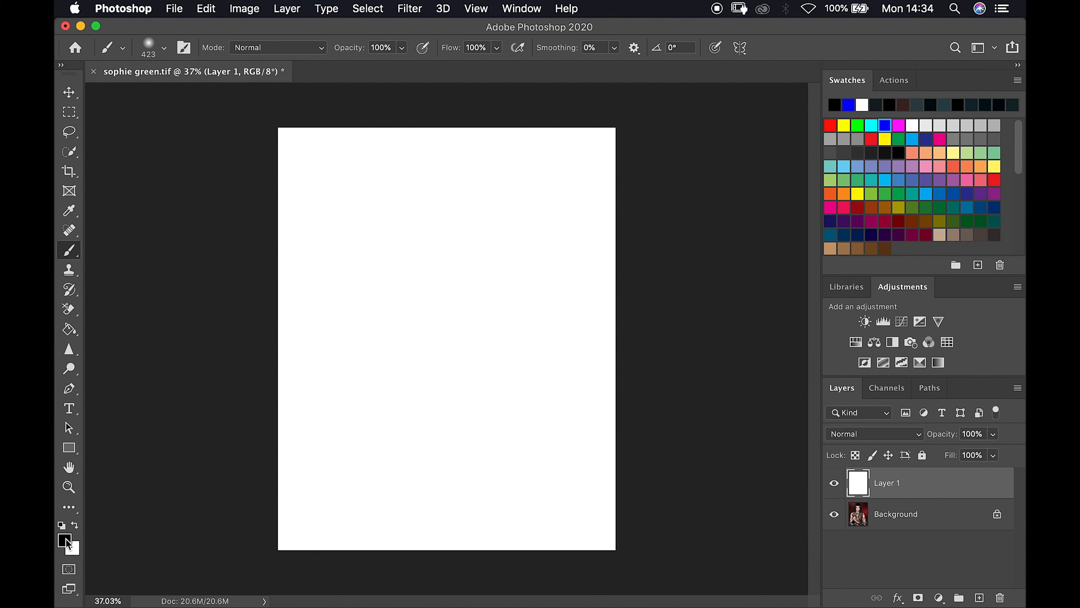
# Swap the foreground and background colours, and swap them back so black is in front.
pyautogui.click(77, 527)
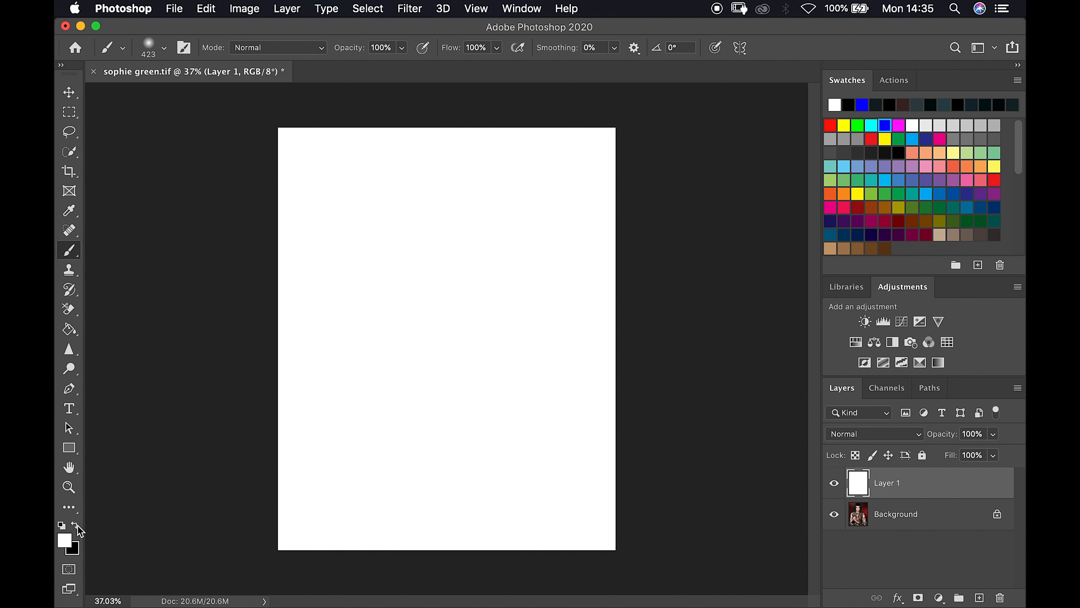
pyautogui.click(76, 527)
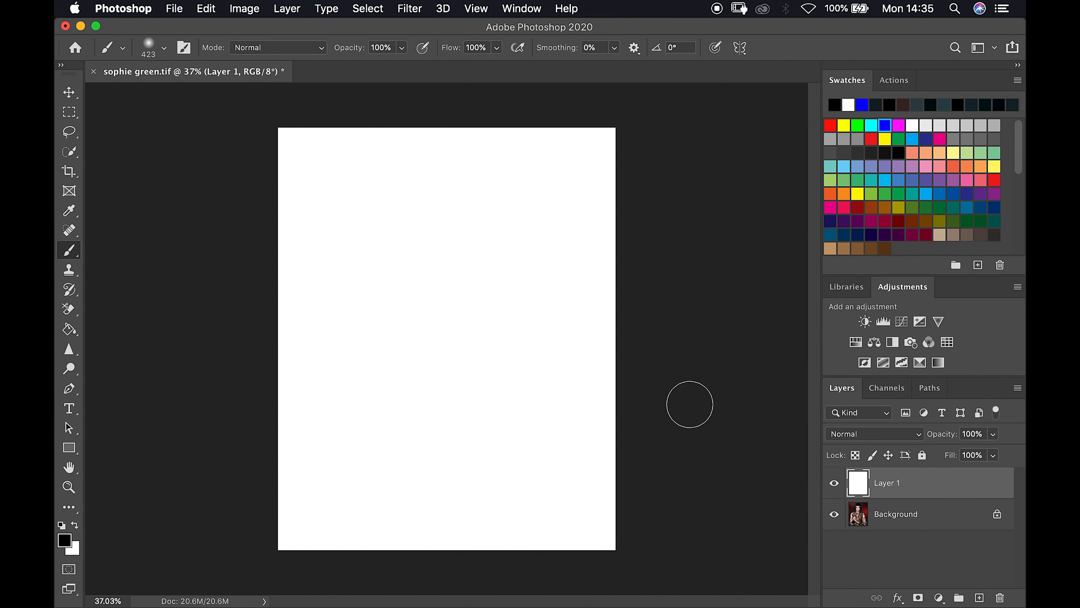
# Select the Background layer, hide Layer 1 and sample the bright red of the portrait's backdrop as the foreground colour.
pyautogui.click(890, 515)
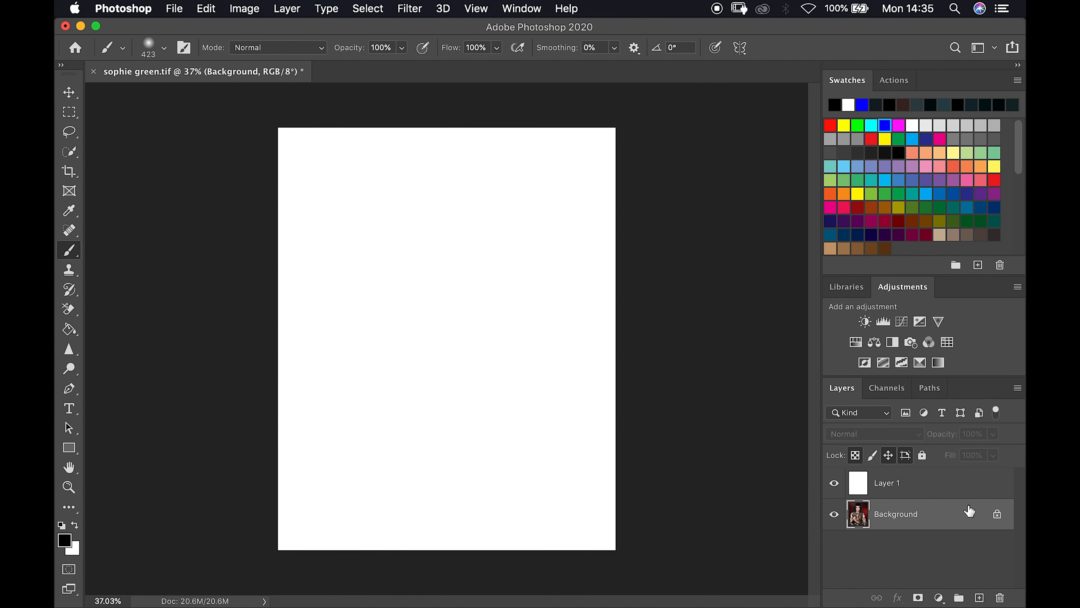
pyautogui.click(834, 482)
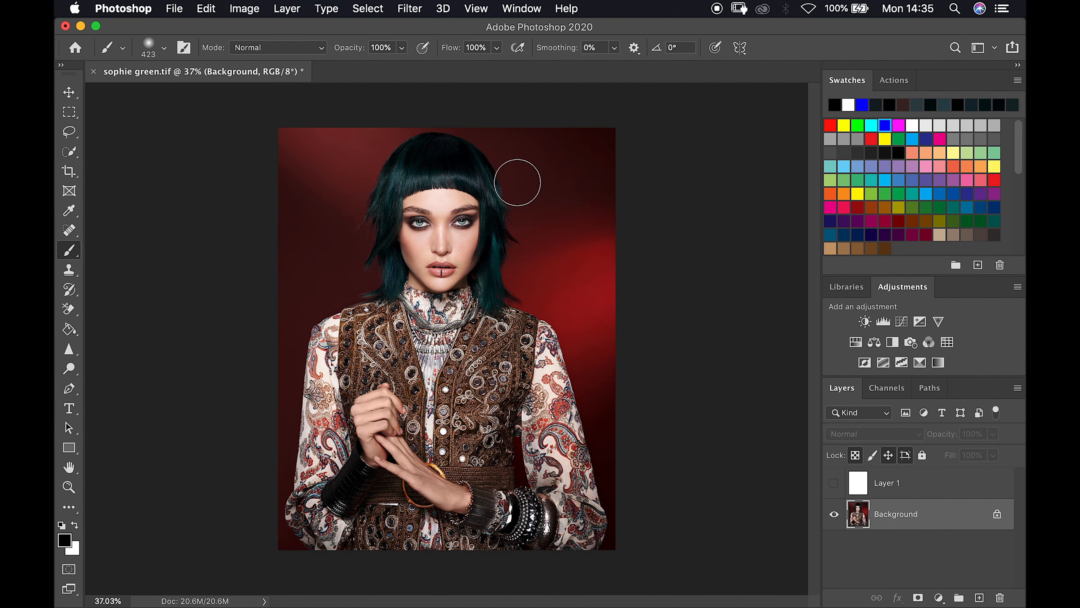
pyautogui.press('alt')
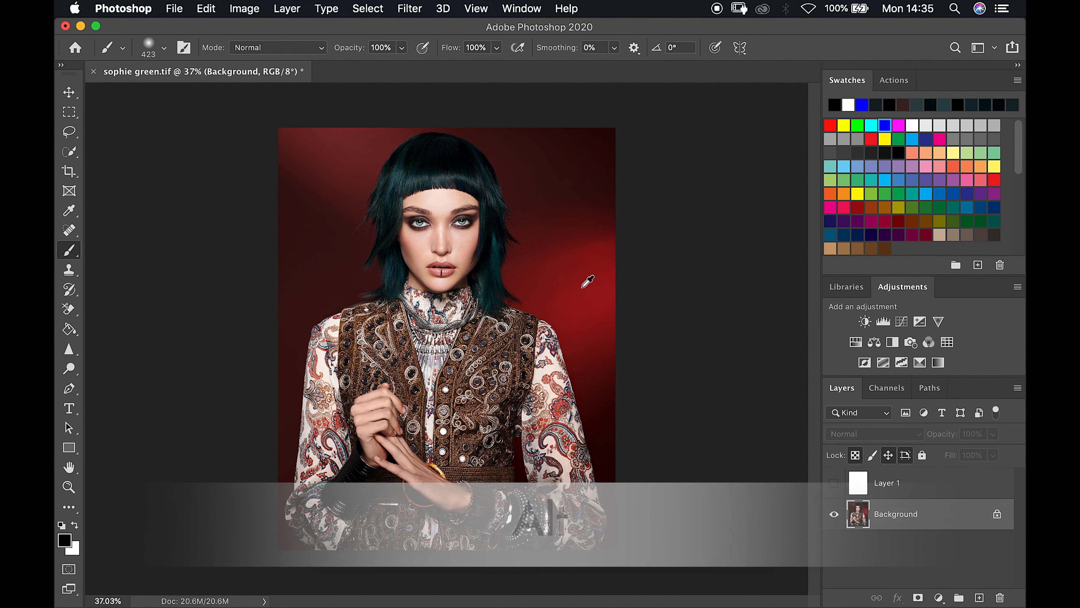
pyautogui.keyDown('alt'); pyautogui.click(582, 286); pyautogui.keyUp('alt')
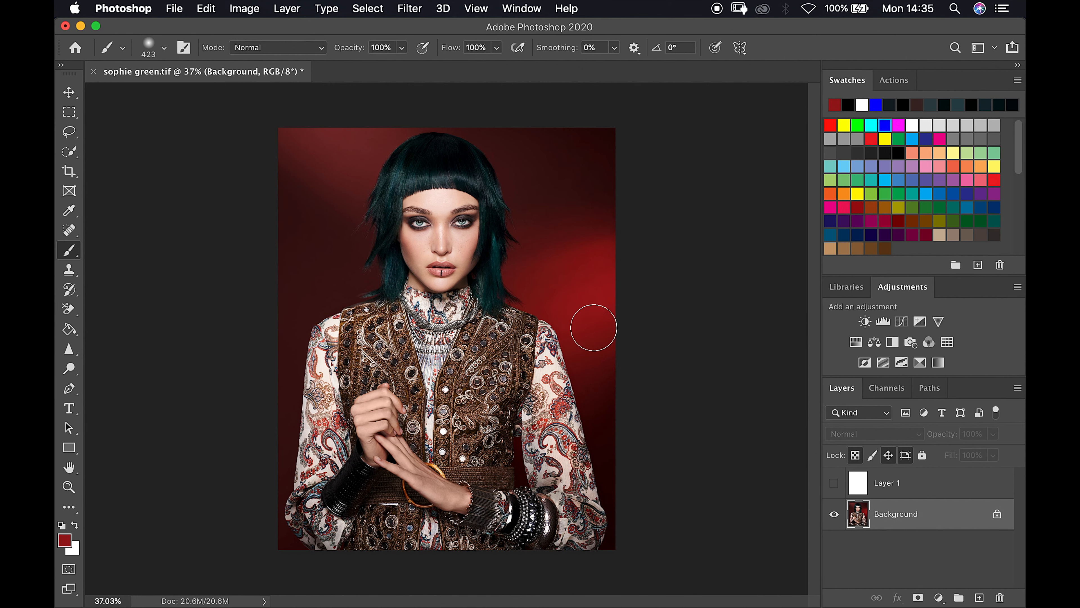
# Show Layer 1 again, paint a soft red blob on it, and undo that stroke.
pyautogui.click(833, 483)
pyautogui.moveTo(558, 278)
pyautogui.mouseDown()
pyautogui.moveTo(530, 285)
pyautogui.moveTo(550, 260)
pyautogui.moveTo(510, 289)
pyautogui.mouseUp()
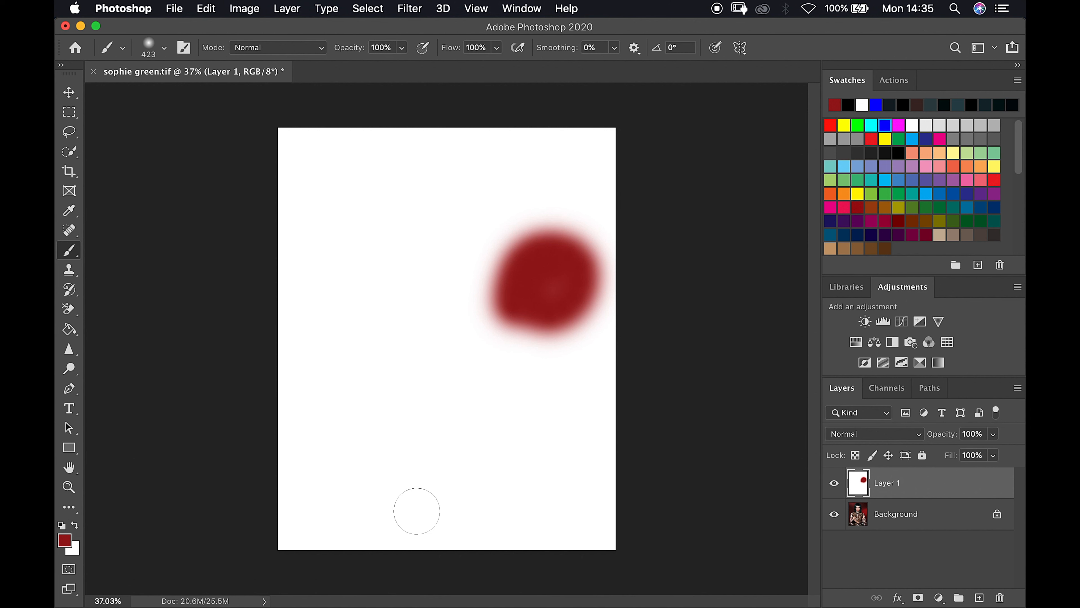
pyautogui.press('super+z')
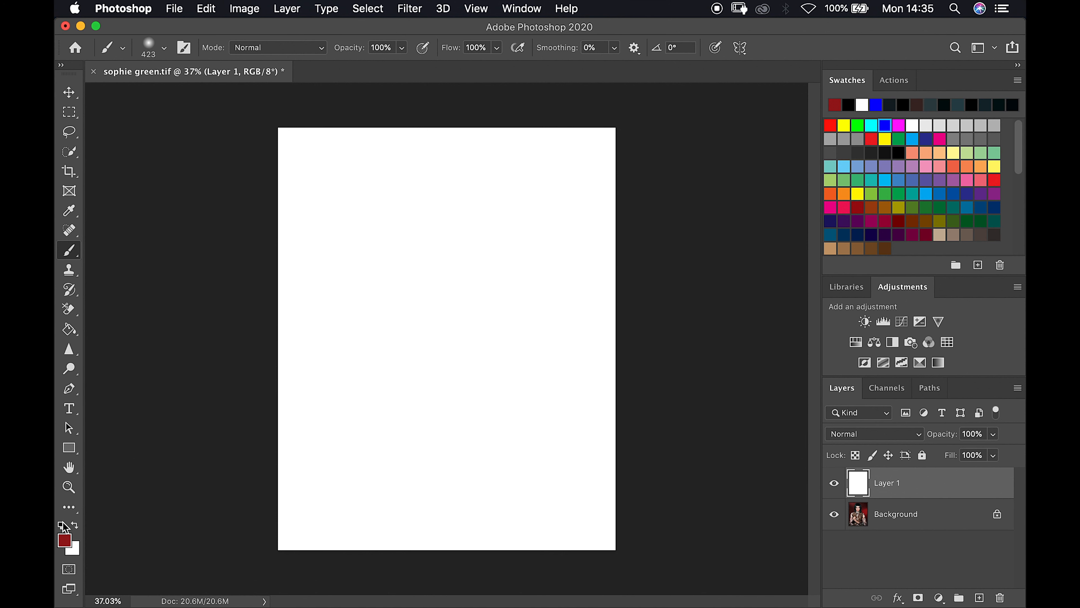
# Reset the colours to default, and set yellow as the background colour and blue as the foreground colour from the swatches.
pyautogui.click(61, 526)
pyautogui.click(844, 125)
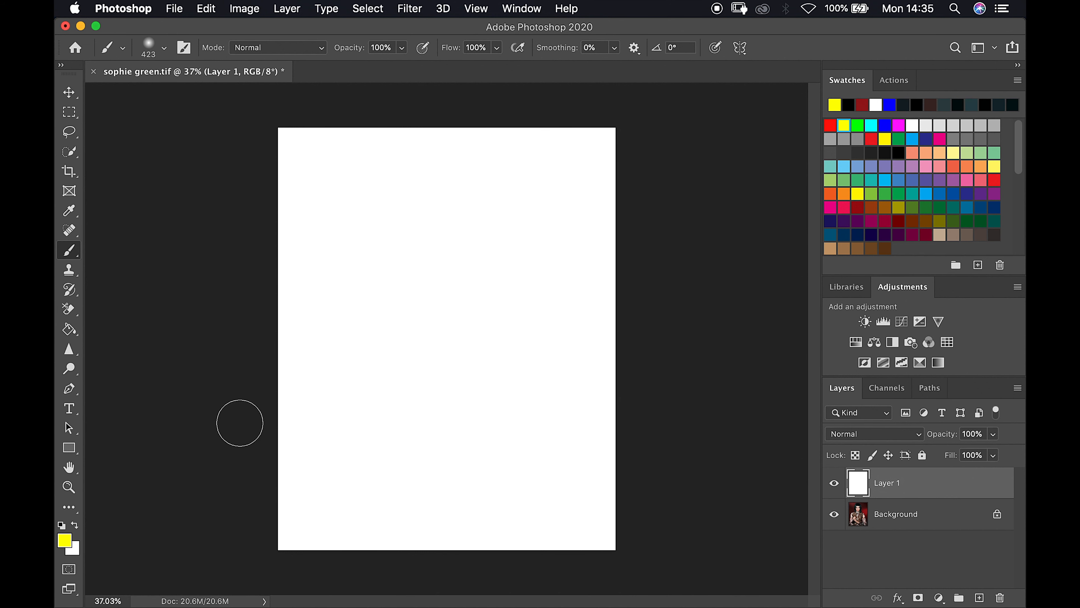
pyautogui.click(76, 524)
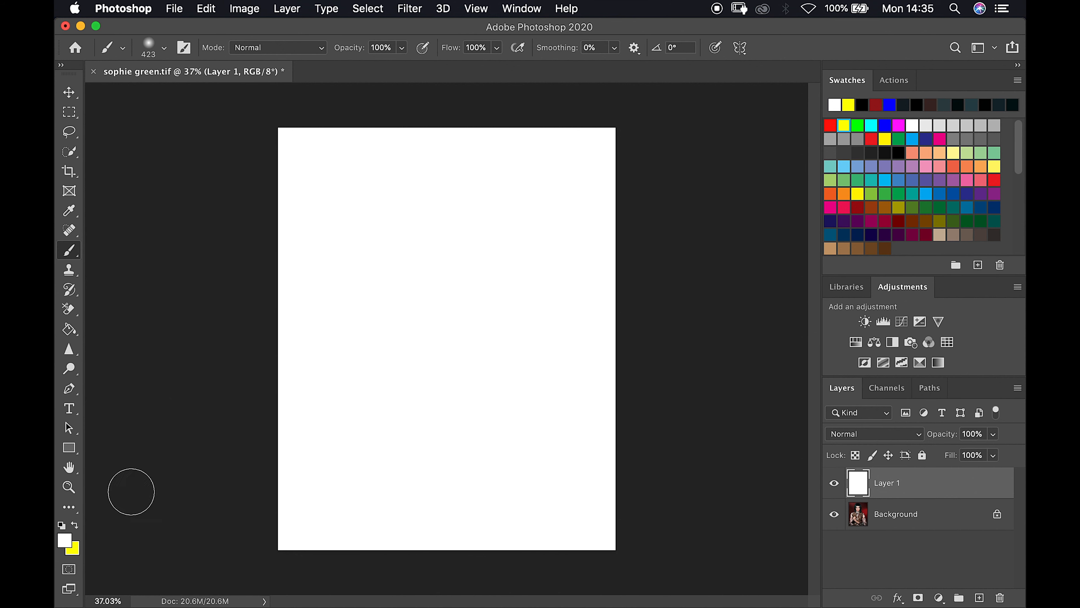
pyautogui.click(885, 125)
# Paint alternating blue and yellow blobs across Layer 1, swapping foreground and background colours between strokes.
pyautogui.moveTo(381, 282)
pyautogui.mouseDown()
pyautogui.moveTo(428, 286)
pyautogui.moveTo(396, 280)
pyautogui.mouseUp()
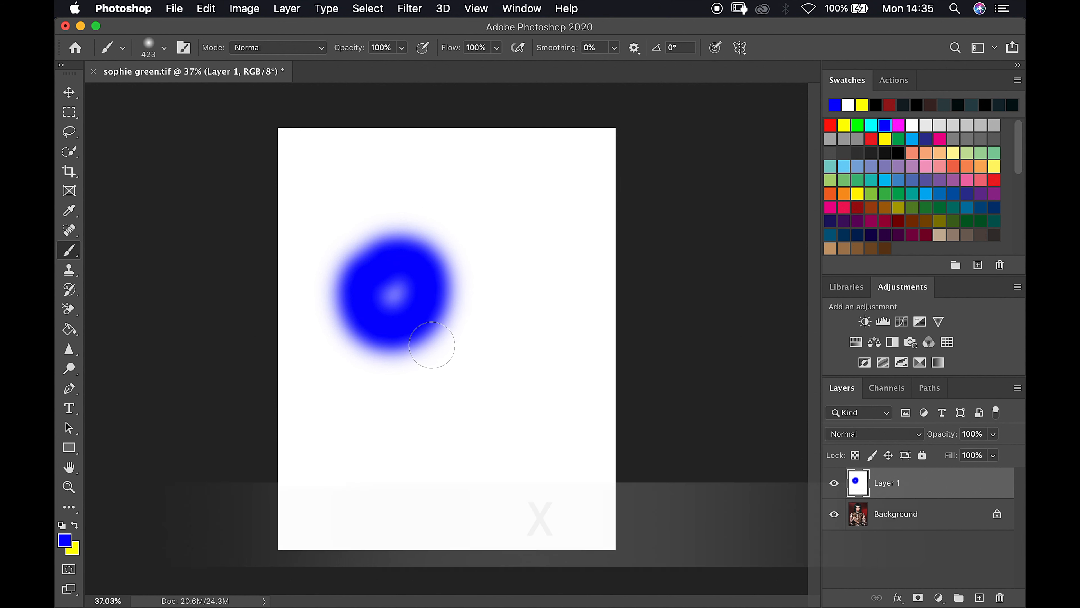
pyautogui.press('x')
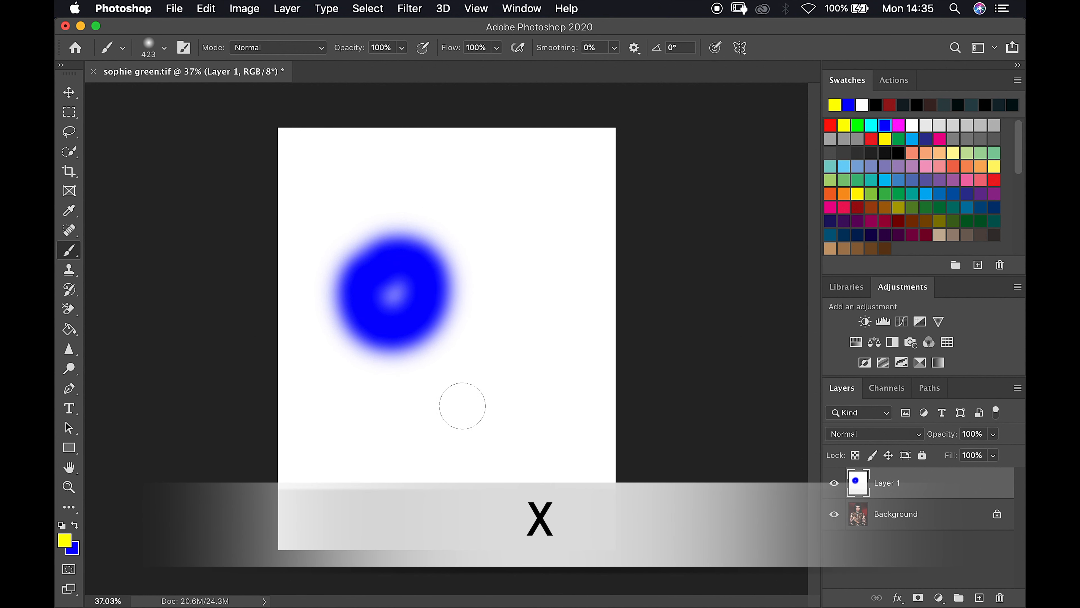
pyautogui.click(367, 453)
pyautogui.moveTo(379, 443); pyautogui.dragTo(383, 477)
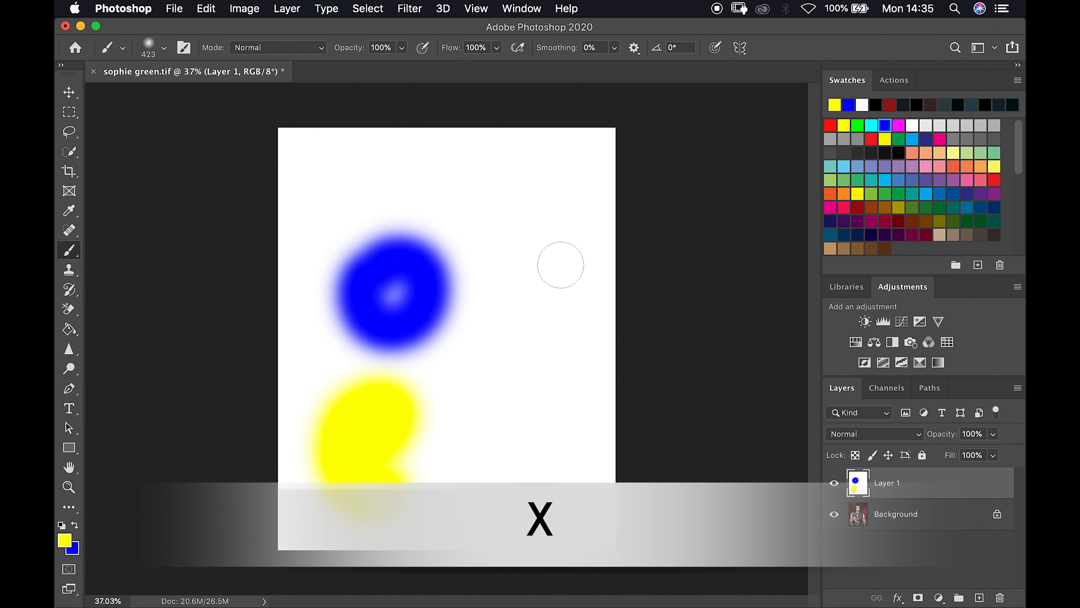
pyautogui.press('x')
pyautogui.moveTo(552, 234); pyautogui.dragTo(542, 219)
pyautogui.press('x')
pyautogui.moveTo(490, 449)
pyautogui.mouseDown()
pyautogui.moveTo(511, 472)
pyautogui.moveTo(508, 404)
pyautogui.moveTo(506, 499)
pyautogui.mouseUp()
# Undo the blue and yellow strokes and reset the colours to default black and white.
pyautogui.press('super+z')
pyautogui.press('super+z')
pyautogui.press('super+z')
pyautogui.press('super+z')
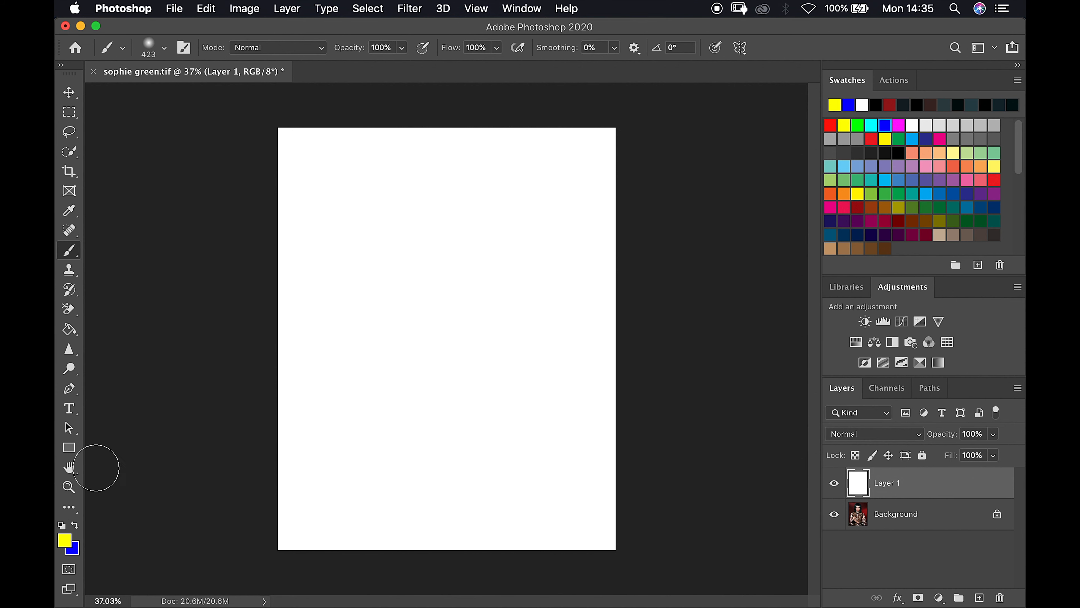
pyautogui.click(62, 526)
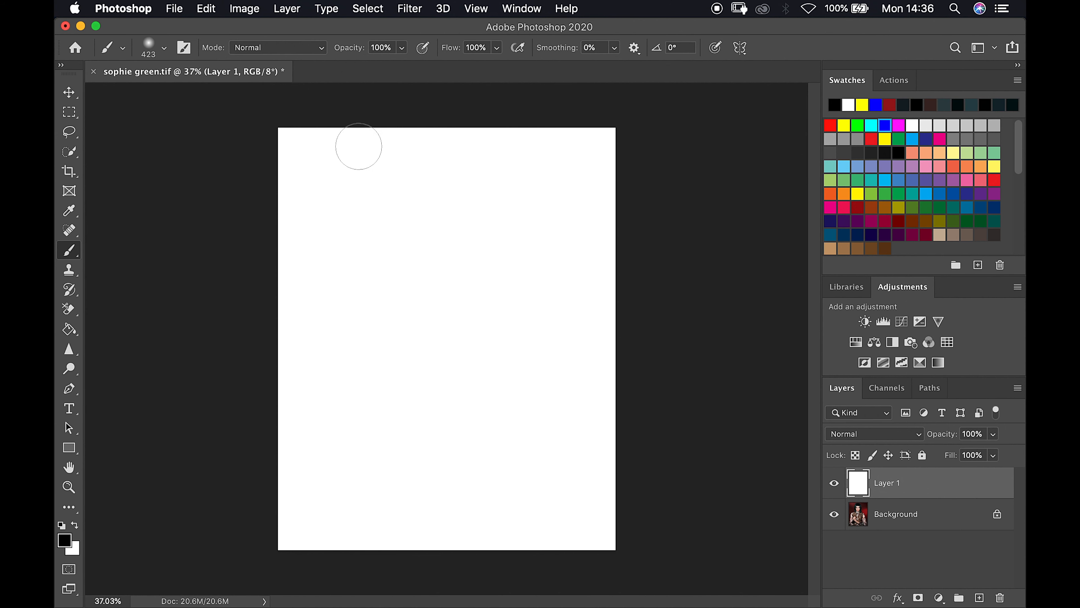
# Open the brush settings as a floating panel beside the swatches and show the brush presets.
pyautogui.click(184, 48)
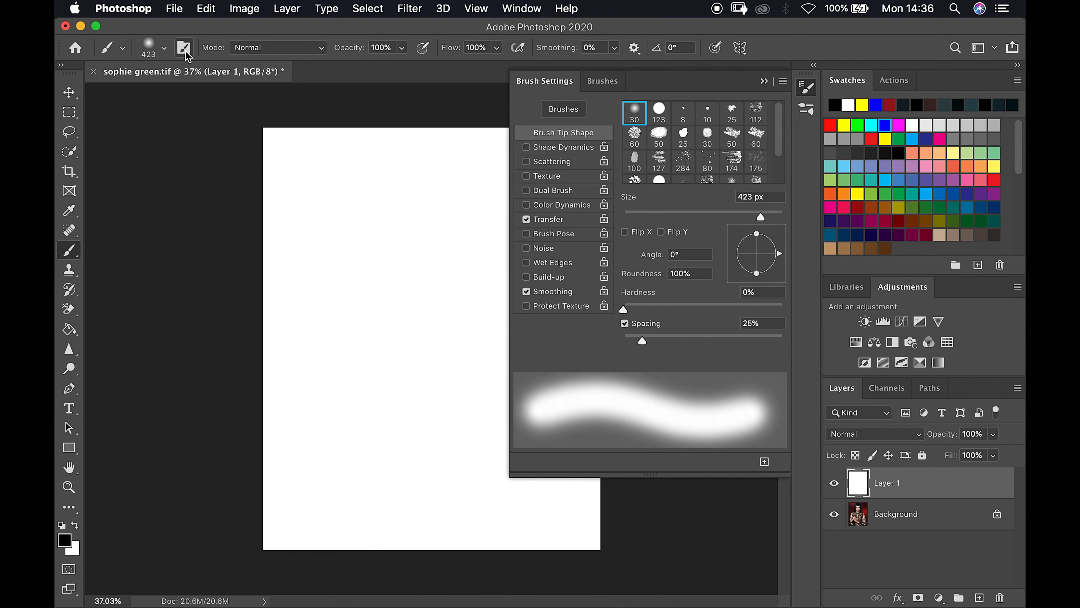
pyautogui.moveTo(678, 95)
pyautogui.mouseDown()
pyautogui.moveTo(704, 125)
pyautogui.moveTo(702, 111)
pyautogui.mouseUp()
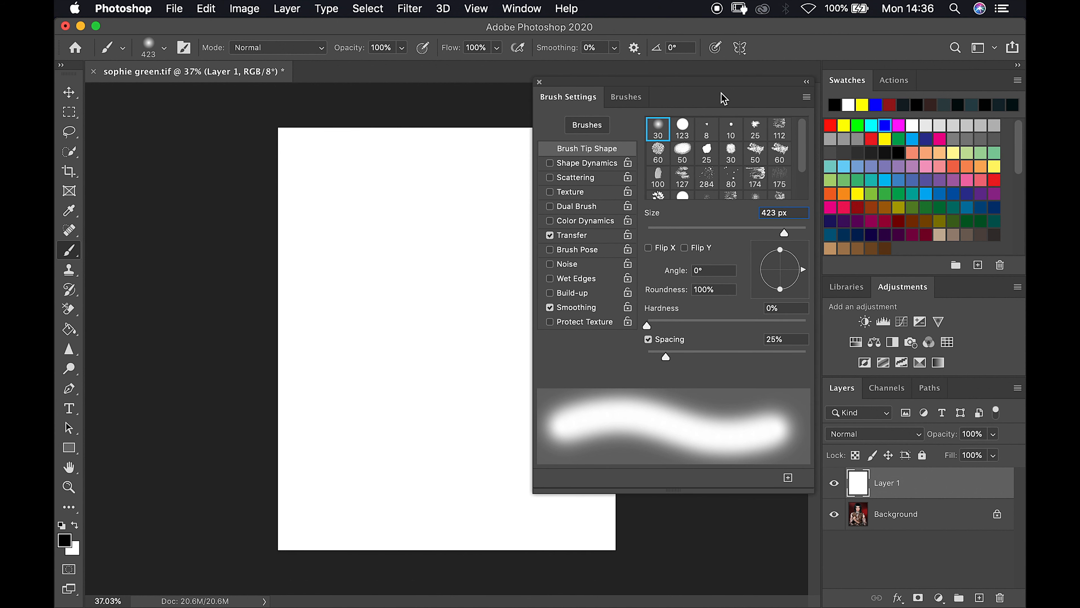
pyautogui.moveTo(727, 99)
pyautogui.mouseDown()
pyautogui.moveTo(702, 101)
pyautogui.moveTo(711, 145)
pyautogui.moveTo(706, 120)
pyautogui.mouseUp()
pyautogui.click(621, 118)
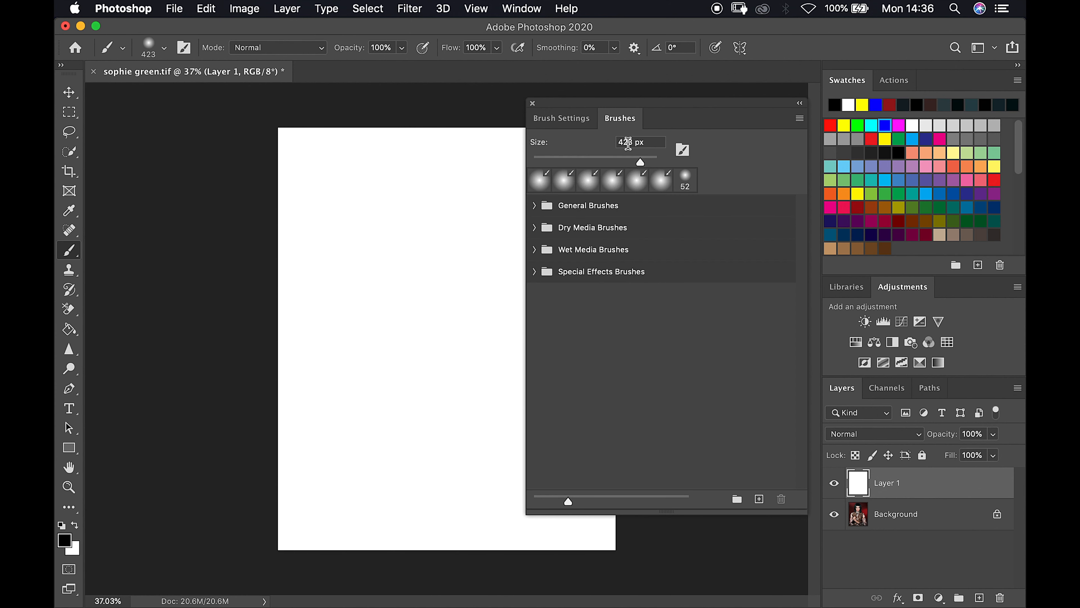
# Expand the General Brushes and Dry Media Brushes groups and choose the Hard Round Pressure Opacity brush.
pyautogui.click(536, 207)
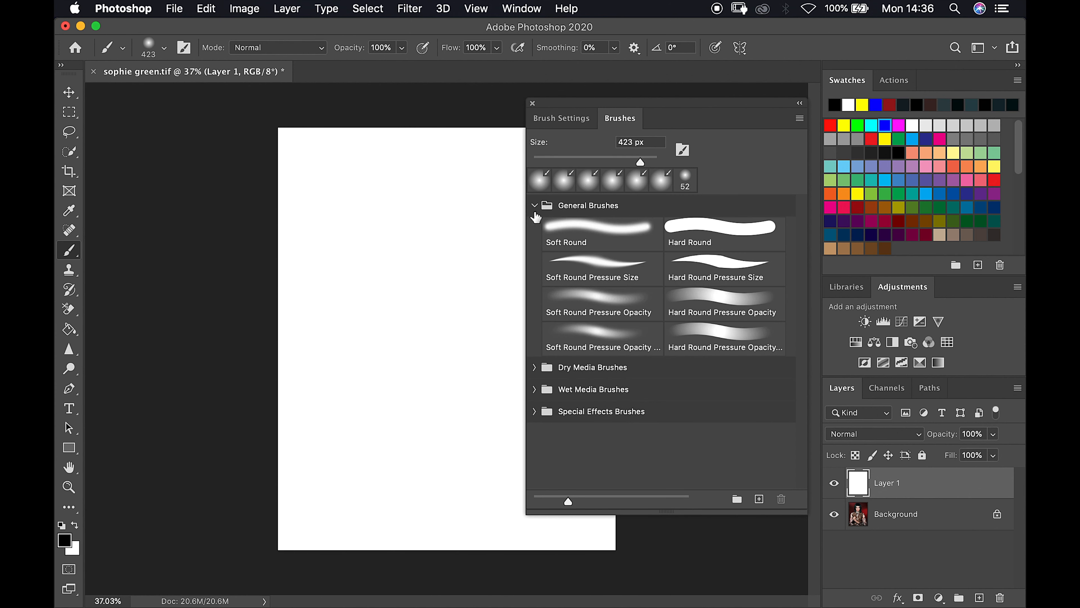
pyautogui.click(536, 368)
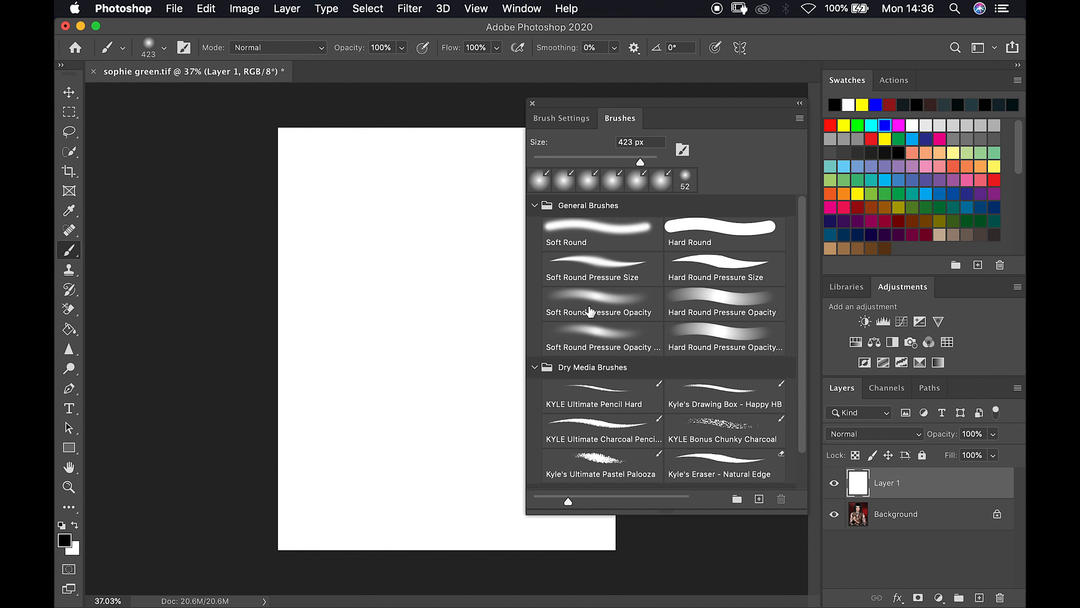
pyautogui.scroll(-3, 595, 290)
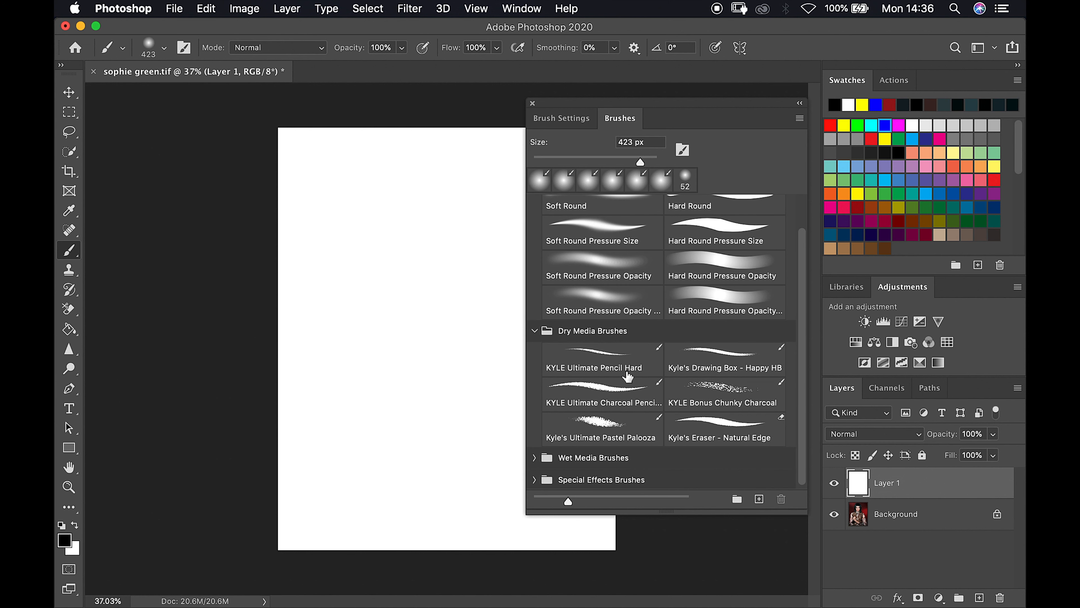
pyautogui.scroll(-1, 613, 375)
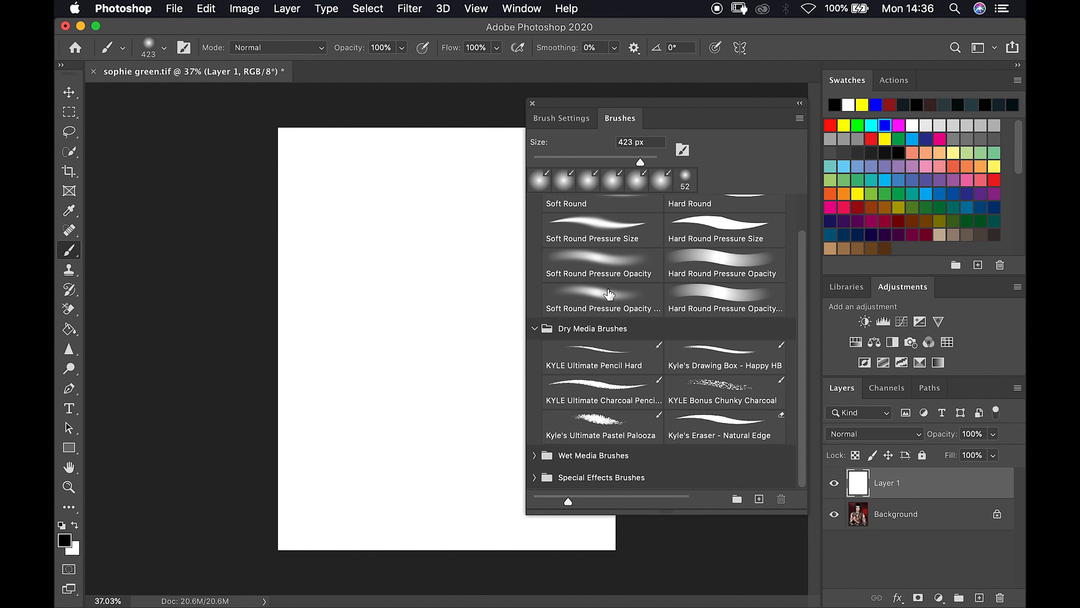
pyautogui.click(702, 258)
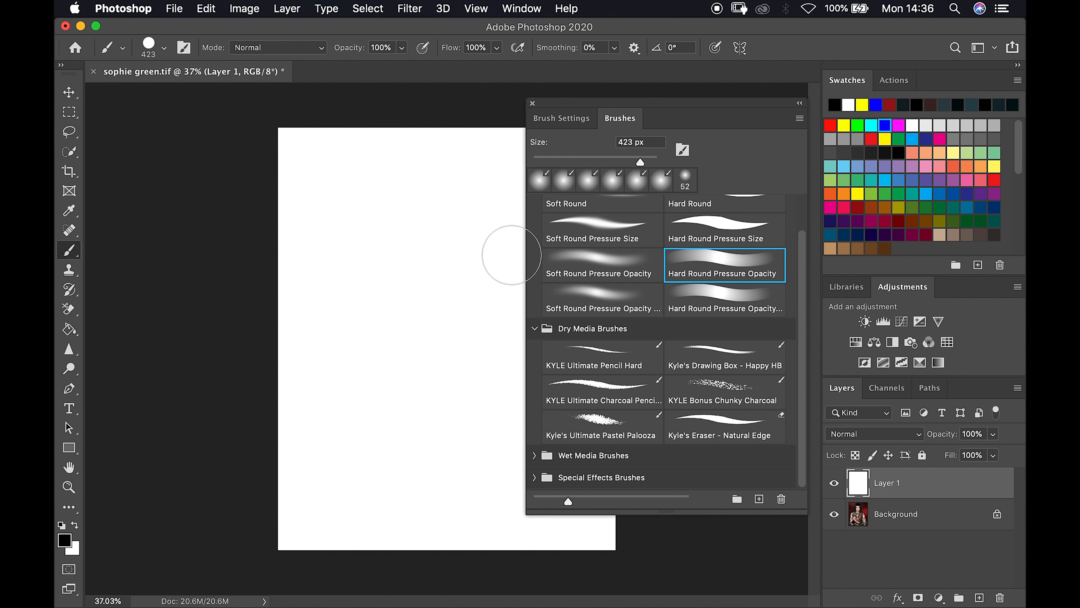
# Paint overlapping black test strokes with varying pen pressure across the visible part of Layer 1.
pyautogui.moveTo(343, 291)
pyautogui.mouseDown()
pyautogui.moveTo(391, 253)
pyautogui.moveTo(450, 243)
pyautogui.mouseUp()
pyautogui.moveTo(366, 391)
pyautogui.mouseDown()
pyautogui.moveTo(384, 358)
pyautogui.moveTo(462, 318)
pyautogui.mouseUp()
pyautogui.moveTo(402, 475)
pyautogui.mouseDown()
pyautogui.moveTo(441, 390)
pyautogui.moveTo(459, 371)
pyautogui.mouseUp()
pyautogui.moveTo(329, 217)
pyautogui.mouseDown()
pyautogui.moveTo(373, 171)
pyautogui.moveTo(415, 160)
pyautogui.mouseUp()
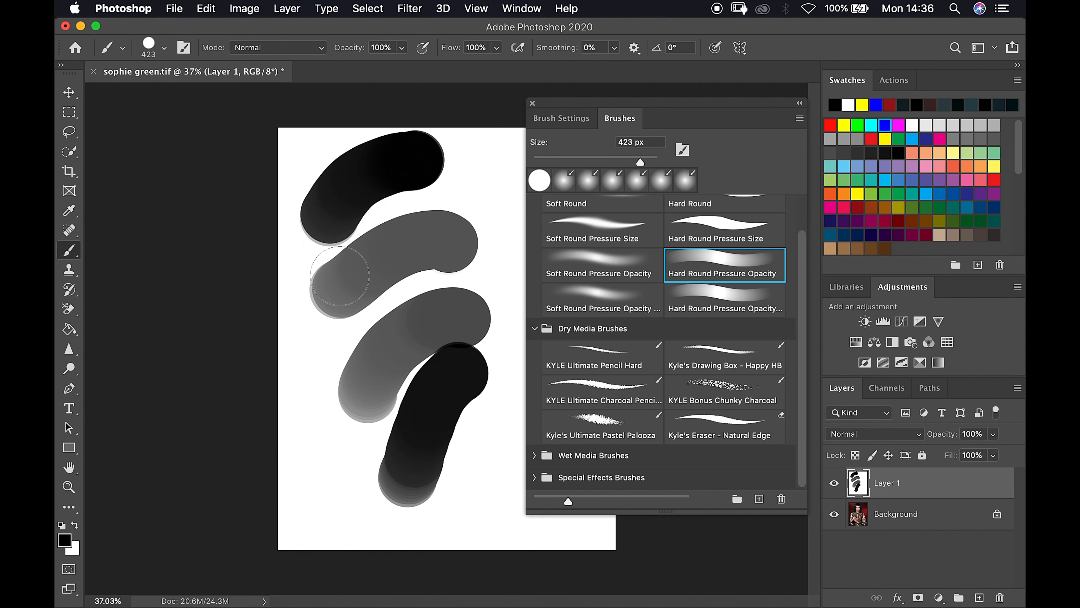
pyautogui.moveTo(325, 466); pyautogui.dragTo(326, 332)
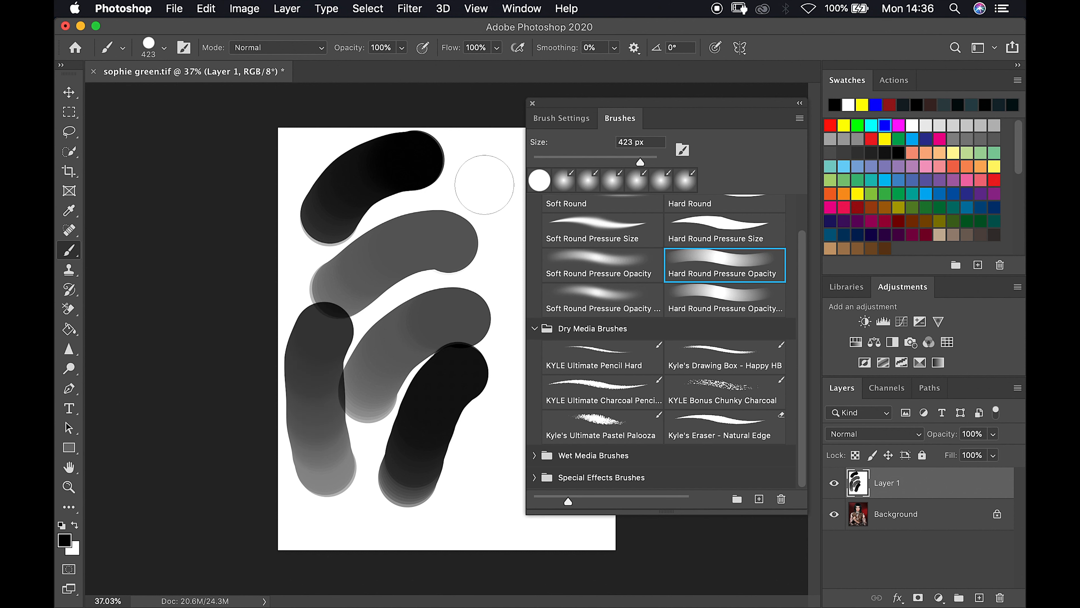
pyautogui.click(466, 161)
pyautogui.moveTo(466, 161)
pyautogui.mouseDown()
pyautogui.moveTo(510, 189)
pyautogui.moveTo(481, 236)
pyautogui.mouseUp()
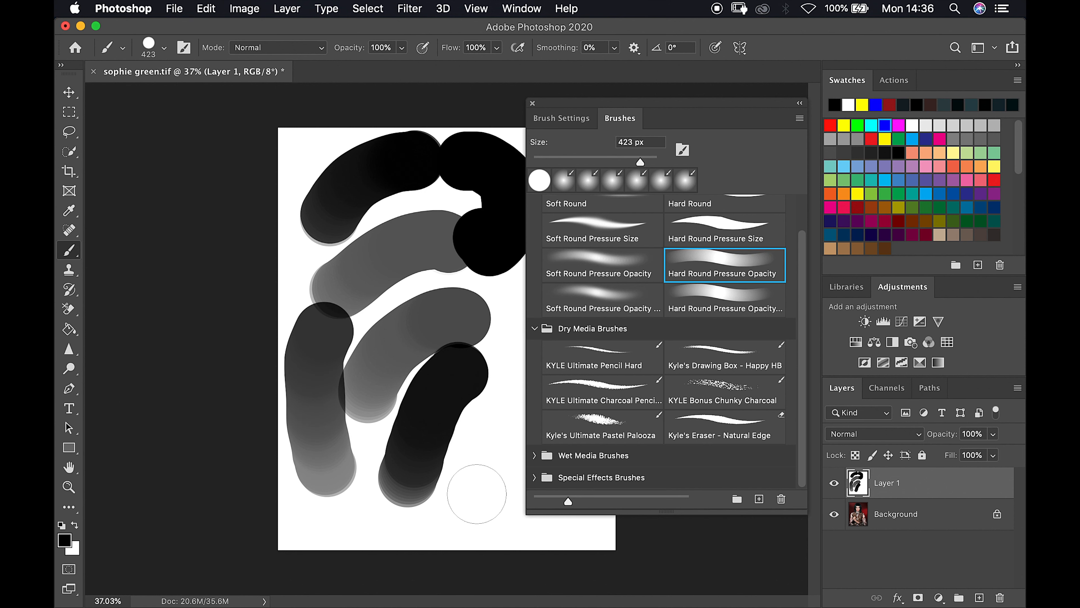
pyautogui.moveTo(475, 492); pyautogui.dragTo(491, 423)
pyautogui.moveTo(367, 479); pyautogui.dragTo(372, 381)
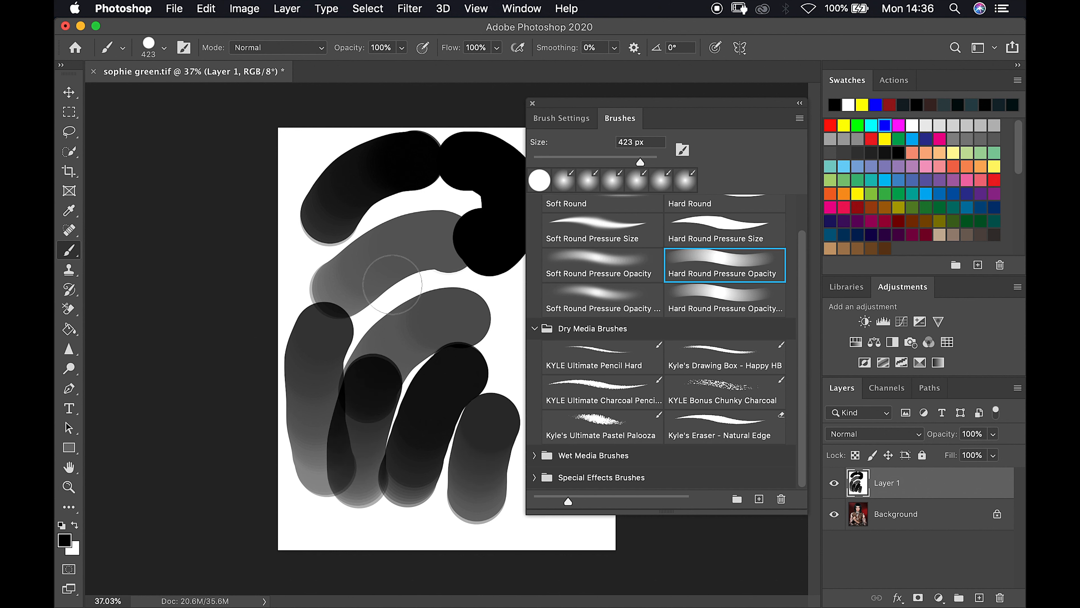
pyautogui.moveTo(409, 269); pyautogui.dragTo(480, 336)
pyautogui.moveTo(425, 364)
pyautogui.mouseDown()
pyautogui.moveTo(357, 281)
pyautogui.moveTo(370, 293)
pyautogui.mouseUp()
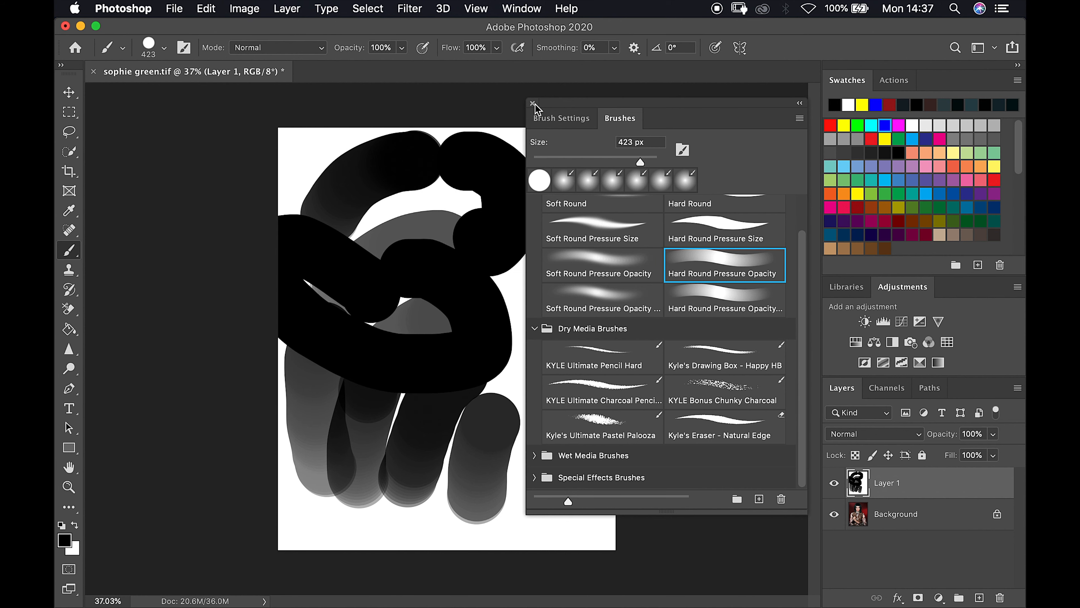
# Display the brush tip settings and undo all the black test strokes so Layer 1 is blank white.
pyautogui.click(552, 118)
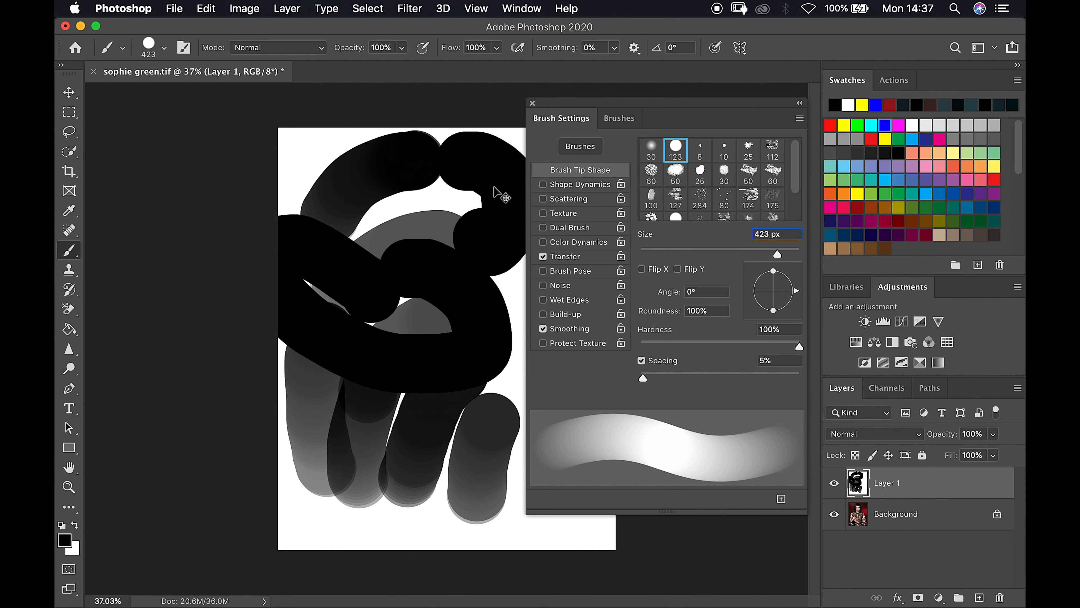
pyautogui.press('super+z')
pyautogui.press('super+z')
pyautogui.press('super+z')
pyautogui.press('super+z')
pyautogui.press('super+z')
pyautogui.press('super+z')
pyautogui.press('super+z')
pyautogui.press('super+z')
pyautogui.press('super+z')
pyautogui.press('super+z')
pyautogui.press('super+z')
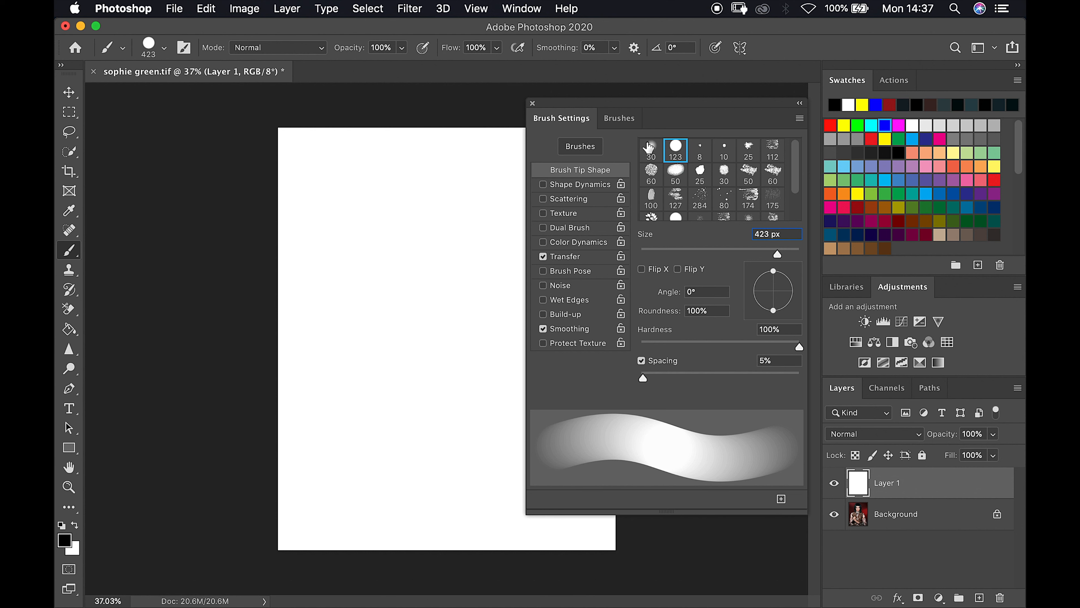
# Select the soft 30 px brush tip and choose the Soft Round preset from General Brushes.
pyautogui.click(652, 151)
pyautogui.click(632, 124)
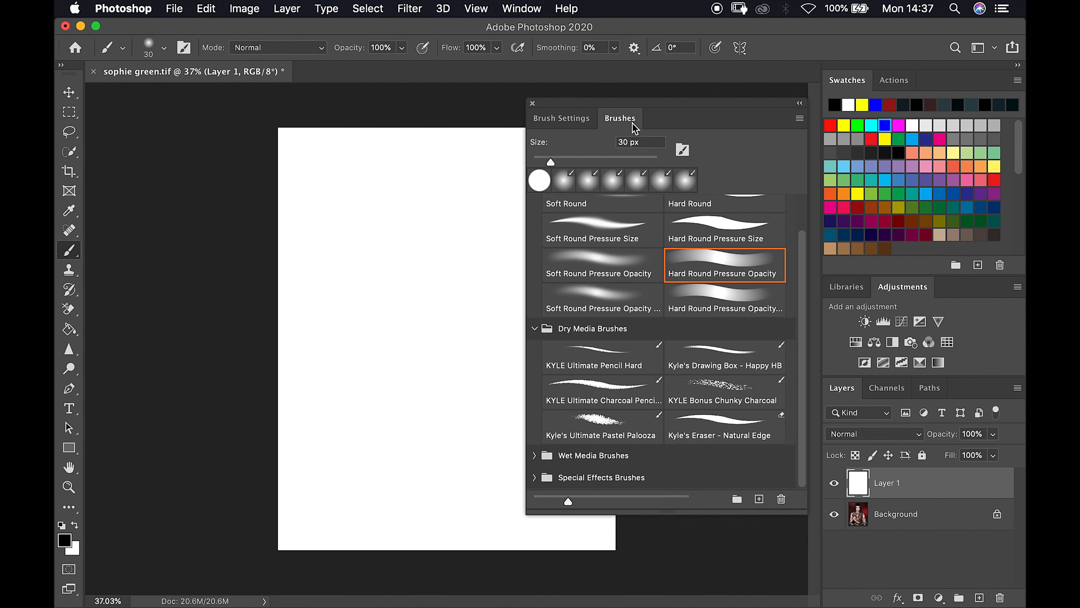
pyautogui.scroll(2, 610, 243)
pyautogui.click(609, 239)
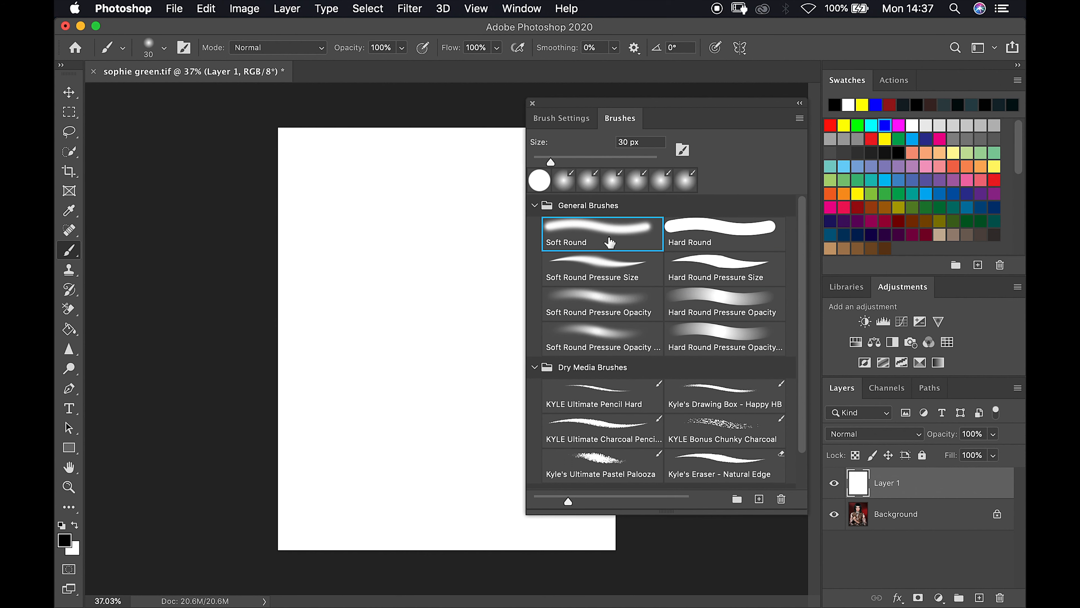
# Enable Shape Dynamics, Scattering, Texture and Dual Brush in the settings of the Soft Round brush.
pyautogui.click(563, 118)
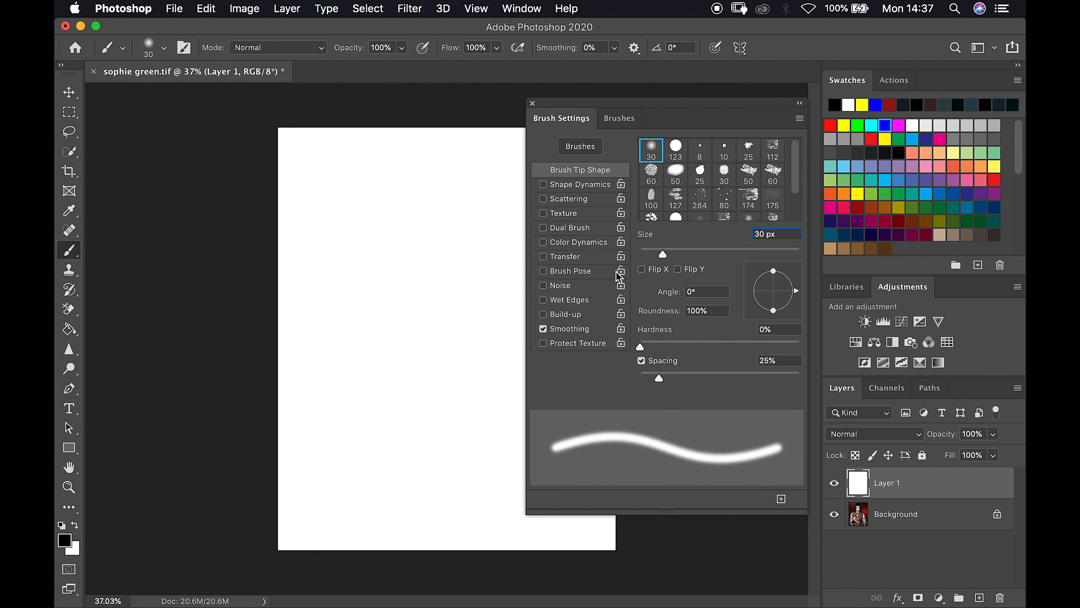
pyautogui.click(553, 185)
pyautogui.click(566, 199)
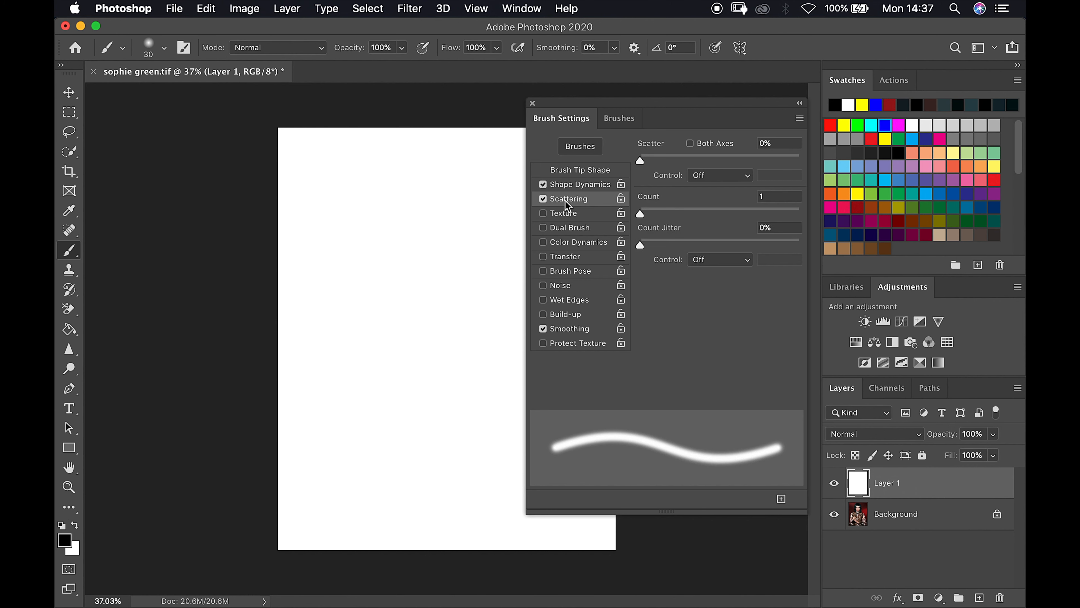
pyautogui.click(566, 213)
pyautogui.click(569, 227)
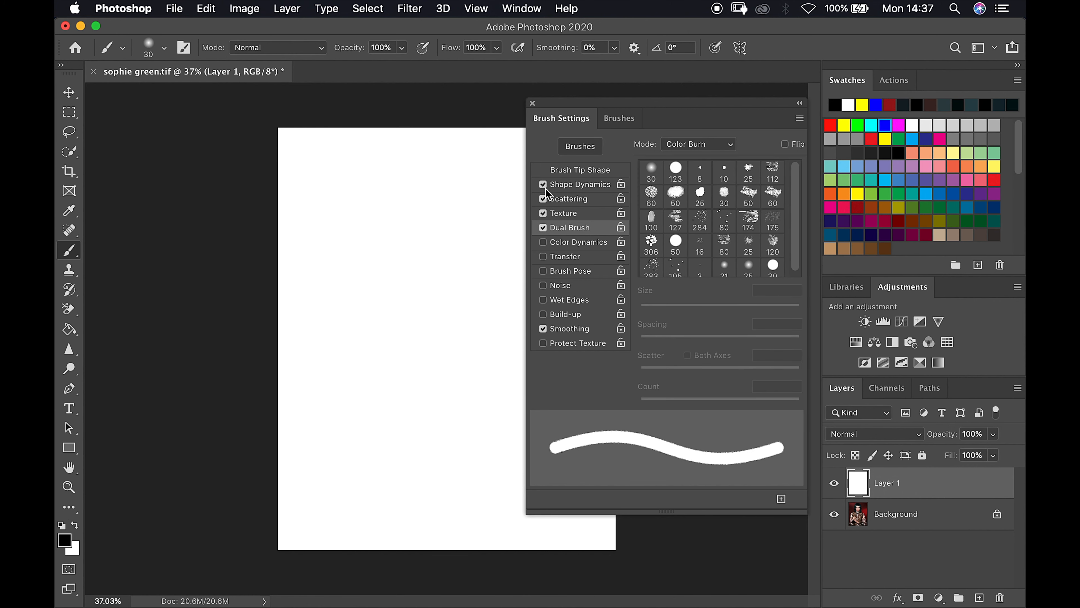
# Disable Scattering, Texture and Dual Brush for the Soft Round brush, leave Shape Dynamics enabled, and close the brush settings.
pyautogui.click(544, 199)
pyautogui.click(544, 213)
pyautogui.click(544, 229)
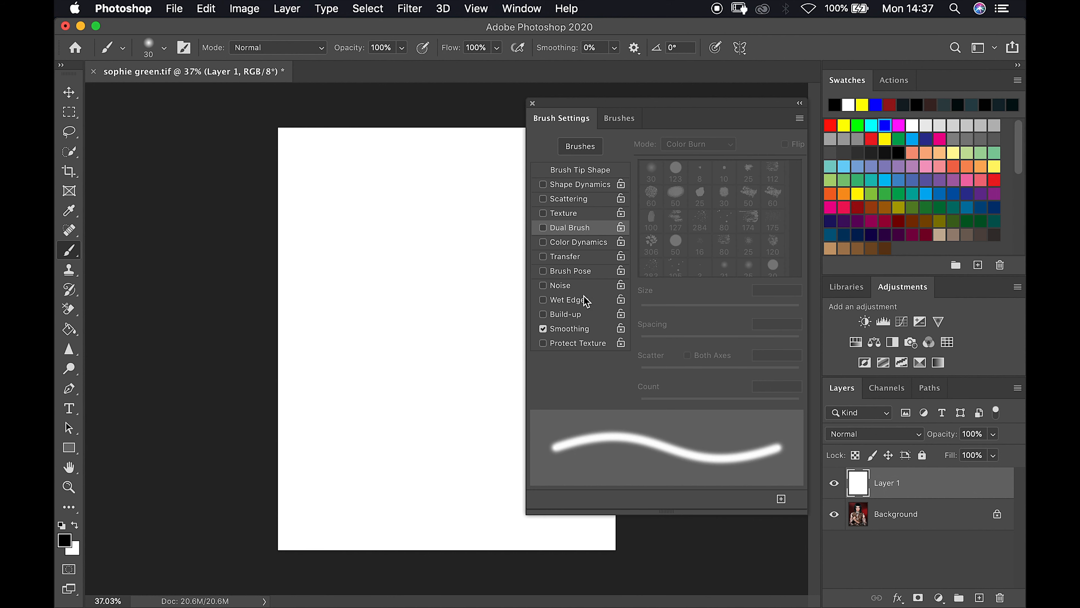
pyautogui.click(572, 184)
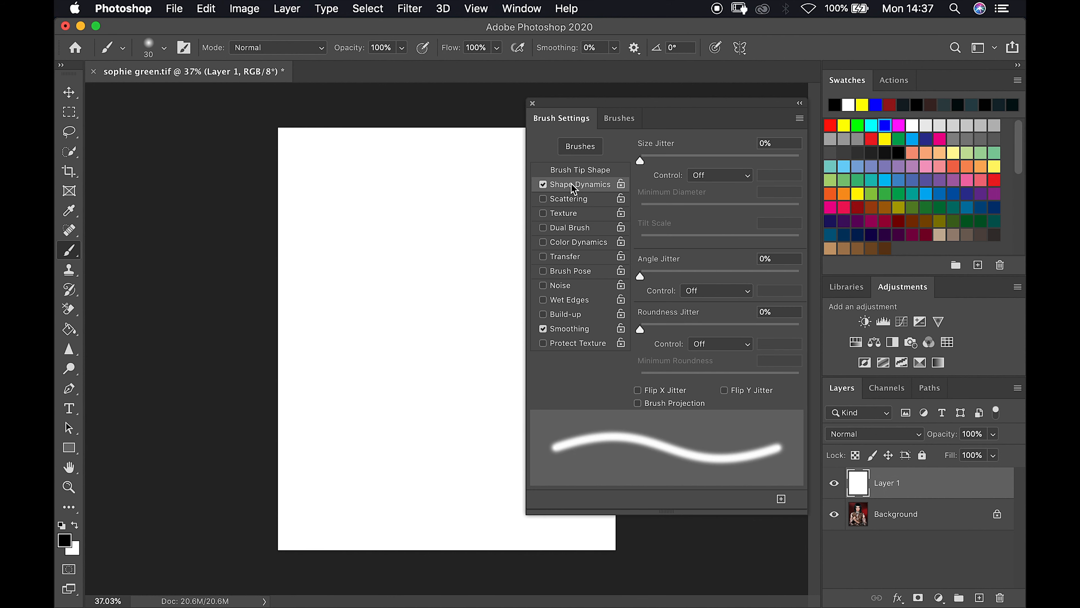
pyautogui.click(532, 105)
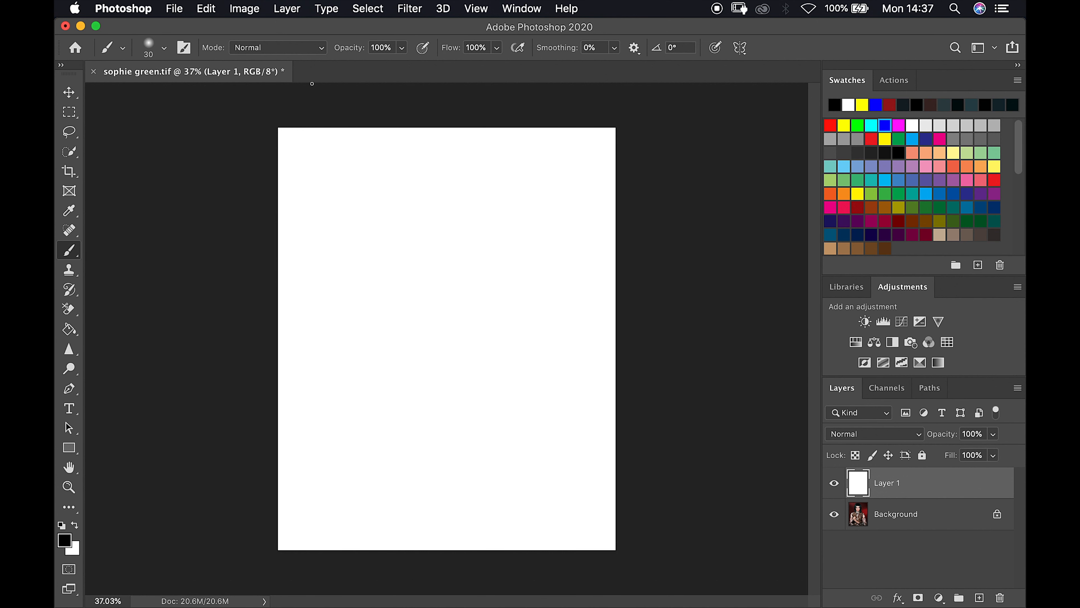
# Review the brush blending modes, keep Normal, and paint two thin vertical black strokes in the upper middle of Layer 1.
pyautogui.click(313, 51)
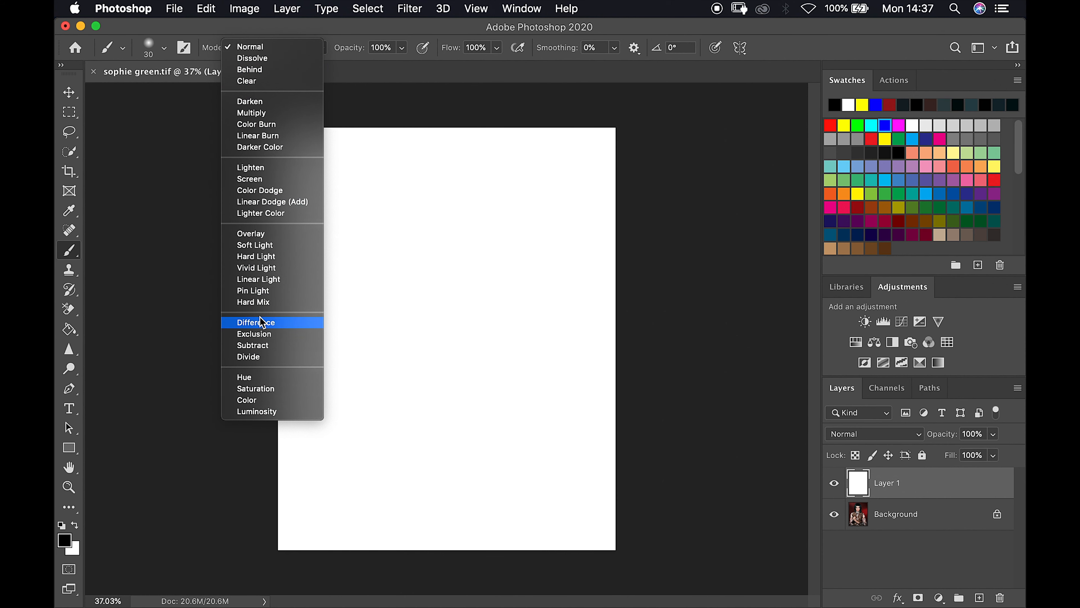
pyautogui.click(311, 37)
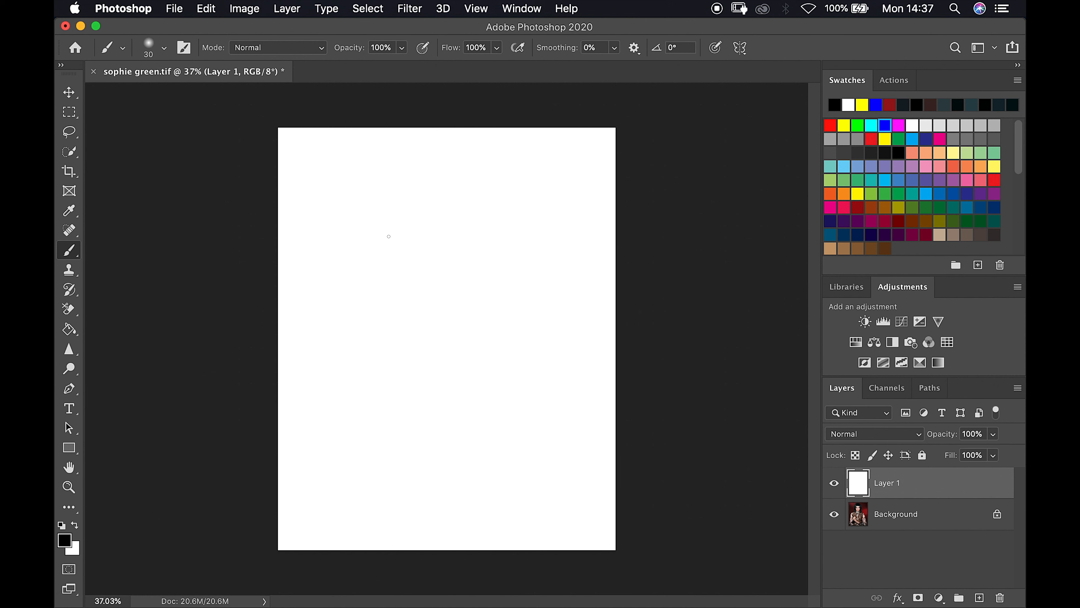
pyautogui.moveTo(390, 225); pyautogui.dragTo(385, 359)
pyautogui.moveTo(453, 193); pyautogui.dragTo(436, 336)
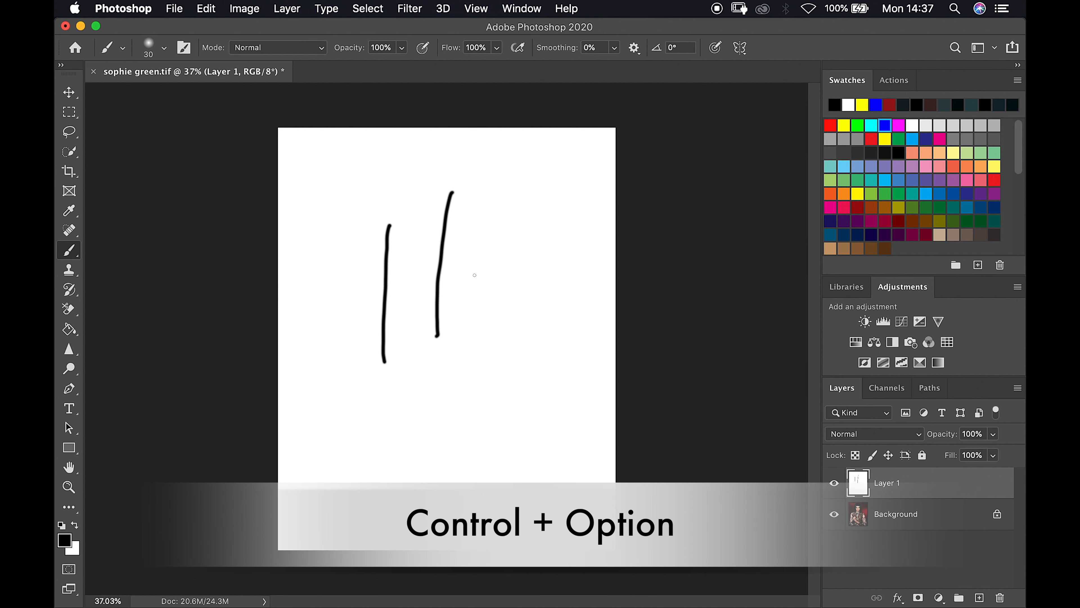
# Enlarge the brush to 450 px and paint a thick vertical black stroke at the canvas's upper right and a horizontal one near its bottom.
pyautogui.moveTo(393, 403)
pyautogui.mouseDown()
pyautogui.moveTo(454, 405)
pyautogui.moveTo(321, 412)
pyautogui.moveTo(489, 405)
pyautogui.moveTo(389, 409)
pyautogui.moveTo(490, 387)
pyautogui.moveTo(421, 393)
pyautogui.moveTo(510, 395)
pyautogui.moveTo(420, 402)
pyautogui.moveTo(441, 405)
pyautogui.moveTo(430, 412)
pyautogui.moveTo(379, 408)
pyautogui.moveTo(387, 400)
pyautogui.mouseUp()
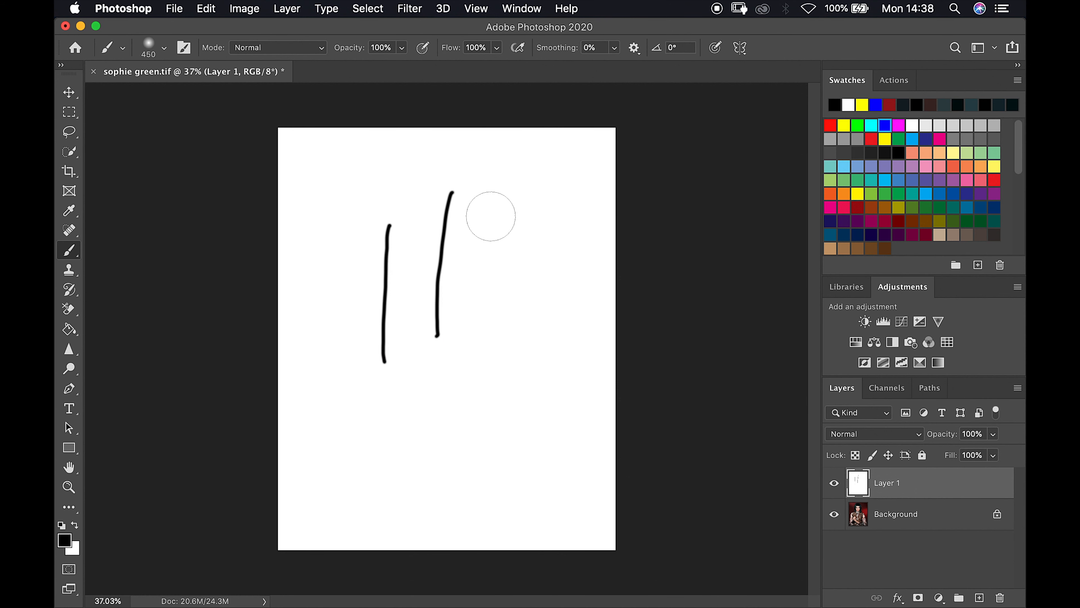
pyautogui.moveTo(531, 196)
pyautogui.mouseDown()
pyautogui.moveTo(523, 336)
pyautogui.moveTo(525, 203)
pyautogui.moveTo(514, 205)
pyautogui.moveTo(546, 175)
pyautogui.mouseUp()
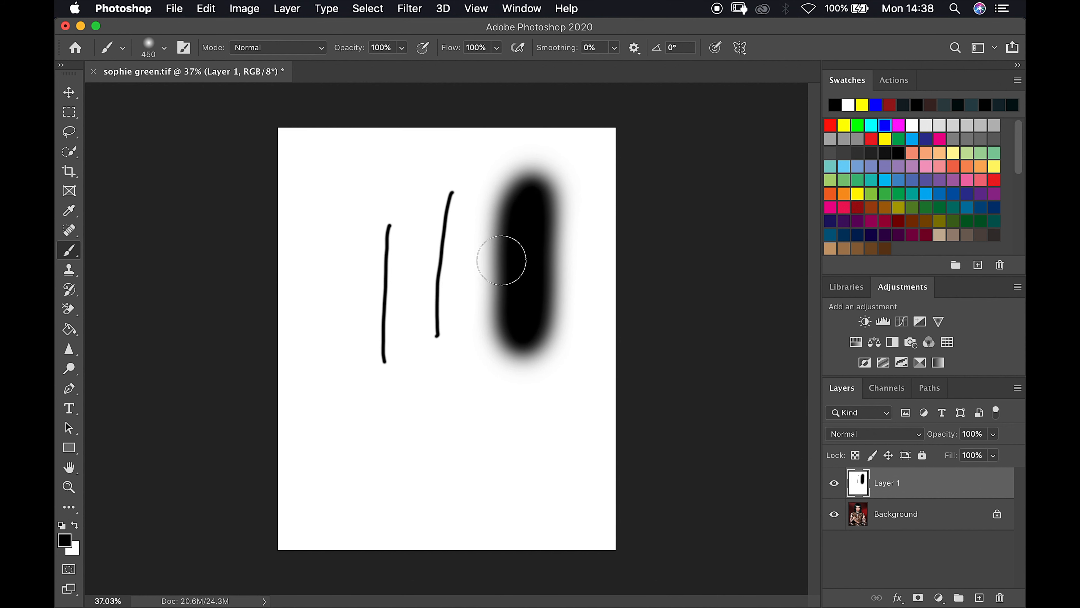
pyautogui.moveTo(355, 460)
pyautogui.mouseDown()
pyautogui.moveTo(494, 458)
pyautogui.moveTo(357, 466)
pyautogui.mouseUp()
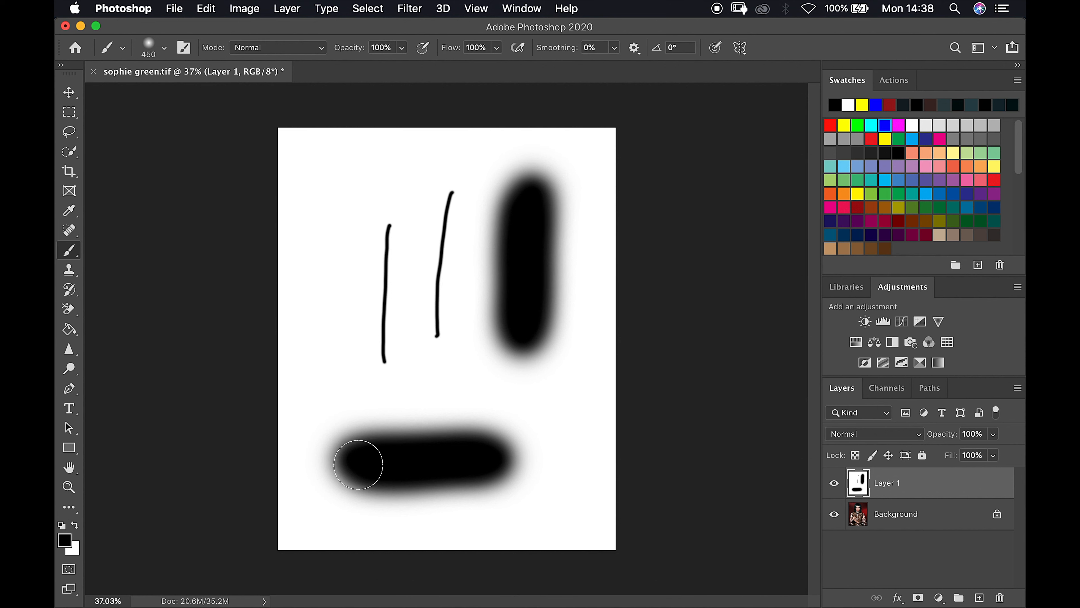
# Set the brush opacity to 45% and paint overlapping thick vertical strokes along the canvas's upper left side to build up tone.
pyautogui.click(401, 48)
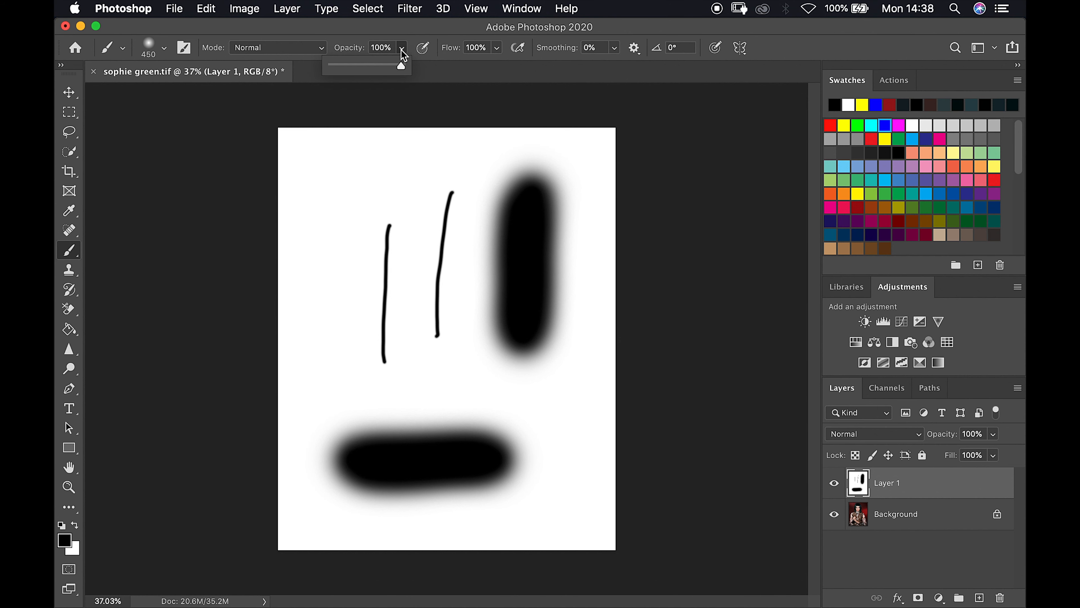
pyautogui.click(365, 66)
pyautogui.moveTo(332, 167); pyautogui.dragTo(337, 336)
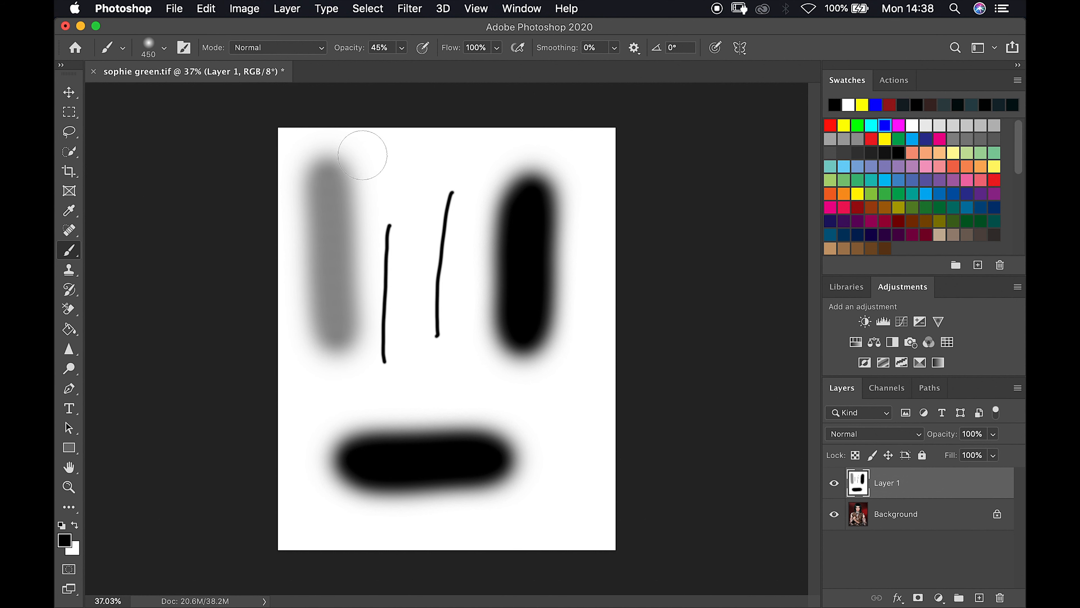
pyautogui.moveTo(333, 187)
pyautogui.mouseDown()
pyautogui.moveTo(343, 348)
pyautogui.moveTo(322, 196)
pyautogui.moveTo(326, 253)
pyautogui.moveTo(333, 321)
pyautogui.moveTo(333, 220)
pyautogui.moveTo(348, 382)
pyautogui.moveTo(322, 189)
pyautogui.moveTo(340, 345)
pyautogui.mouseUp()
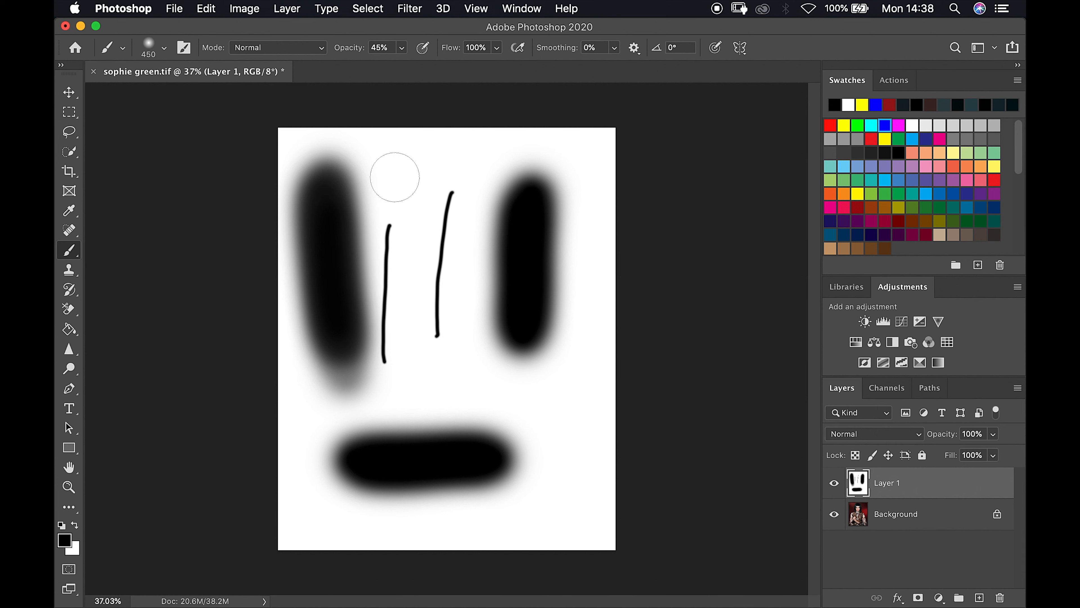